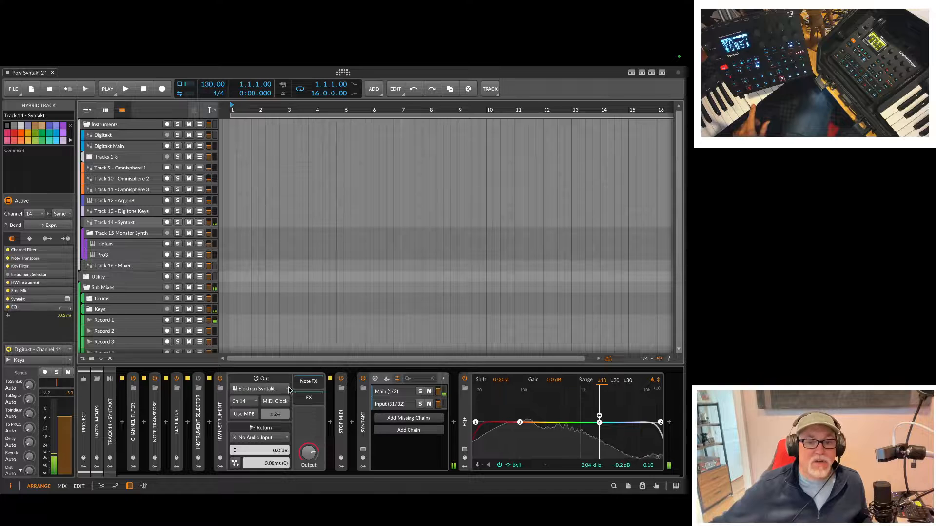
# - Inspect the Stop Midi channel filter and the Syntakt Overbridge plug-in on Track 14, collapsing and closing them again
pyautogui.doubleClick(341, 426)
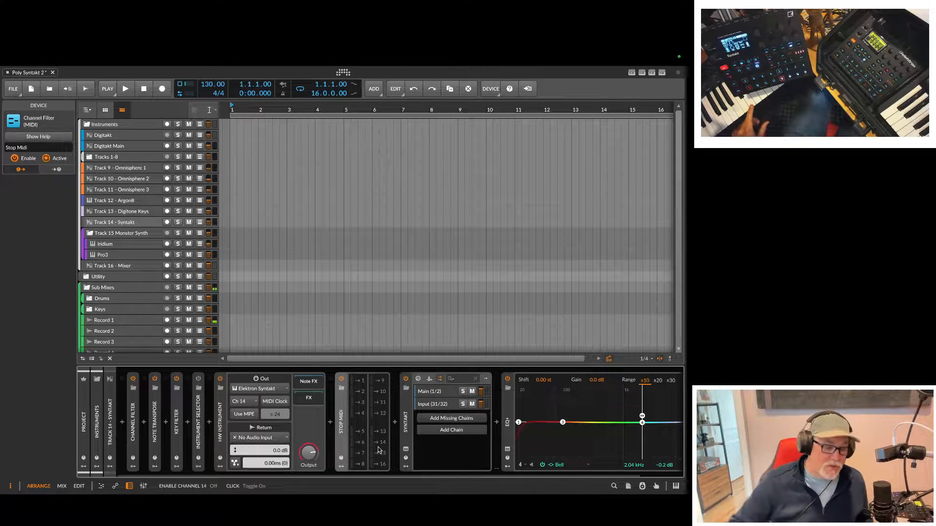
pyautogui.doubleClick(341, 423)
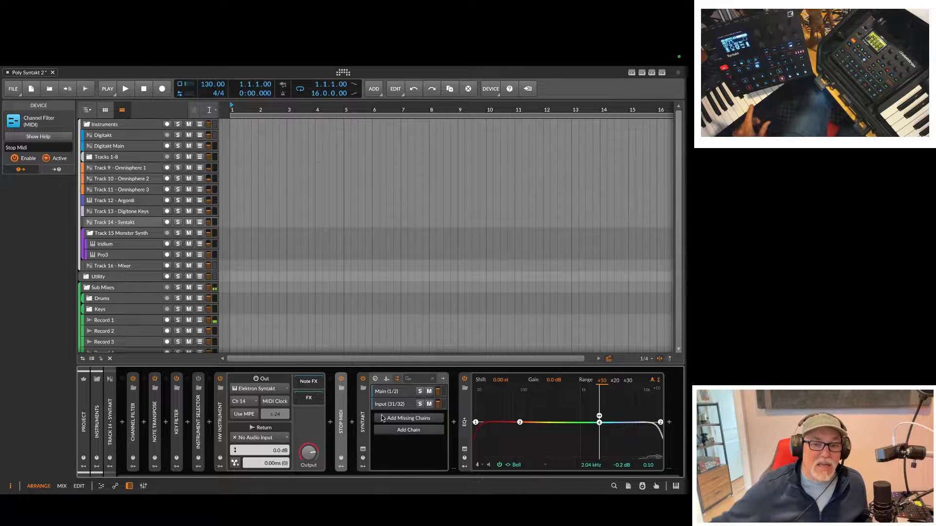
pyautogui.click(360, 458)
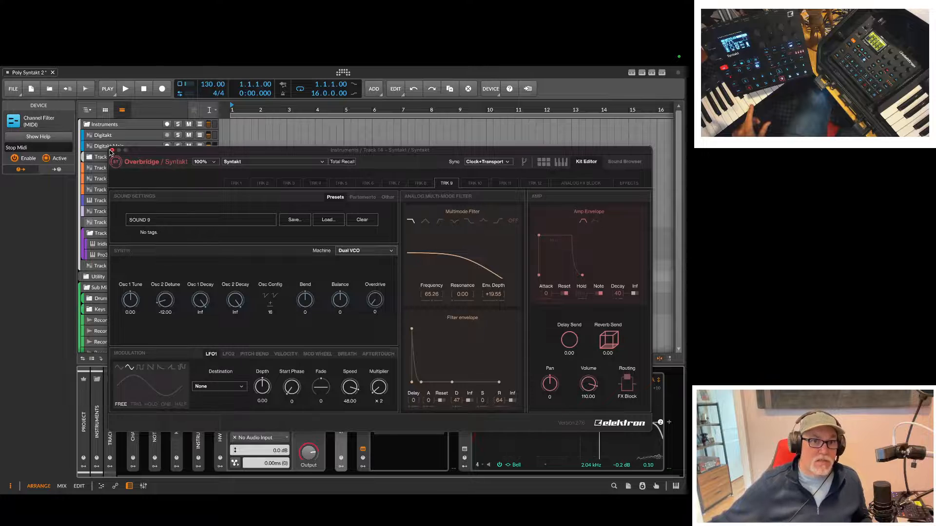
pyautogui.click(111, 151)
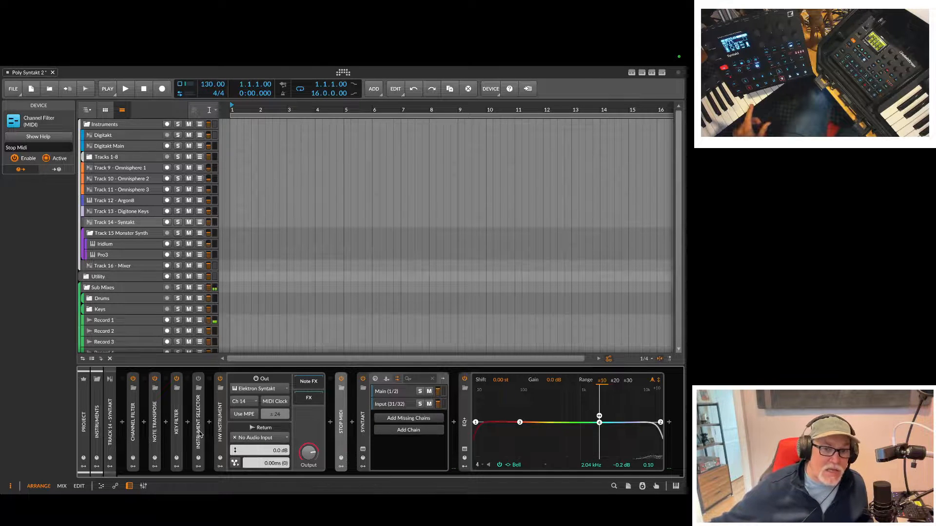
# - Disable the HW Instrument device on the Syntakt track and enable it again
pyautogui.click(217, 425)
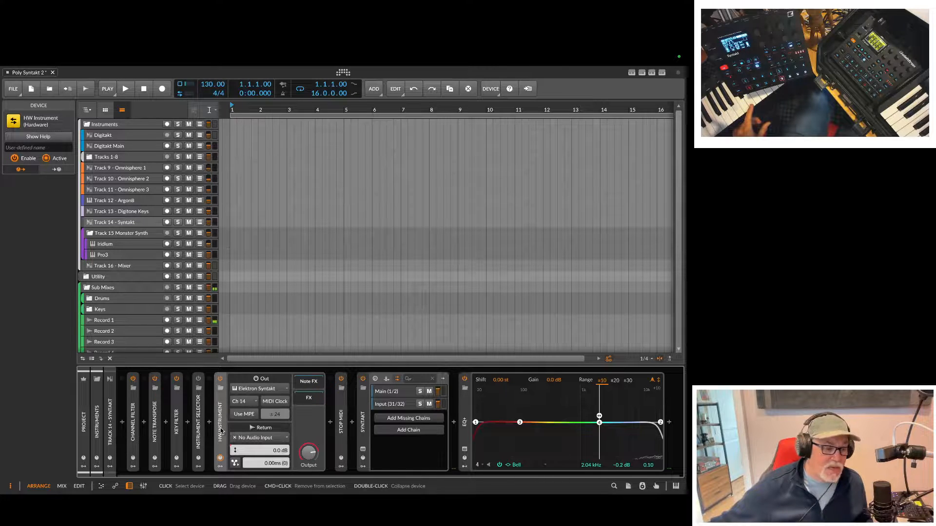
pyautogui.click(220, 379)
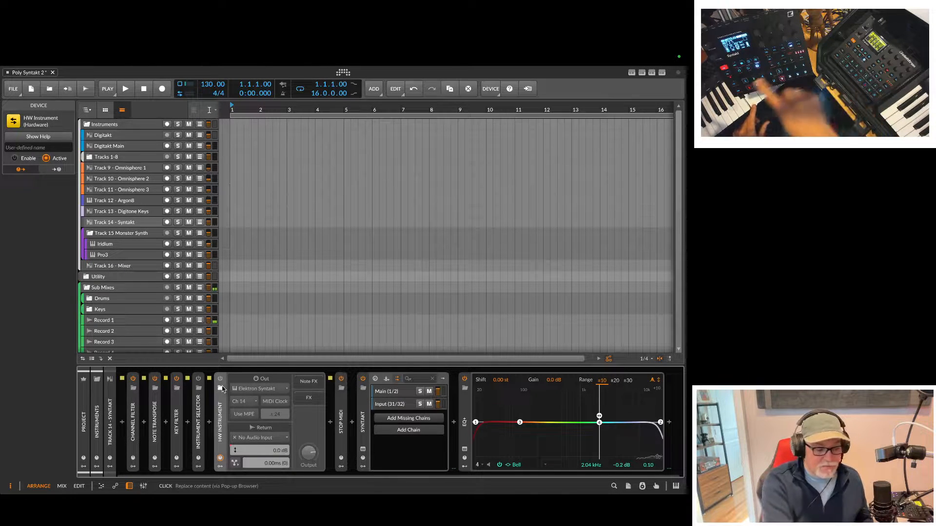
pyautogui.moveTo(135, 53)
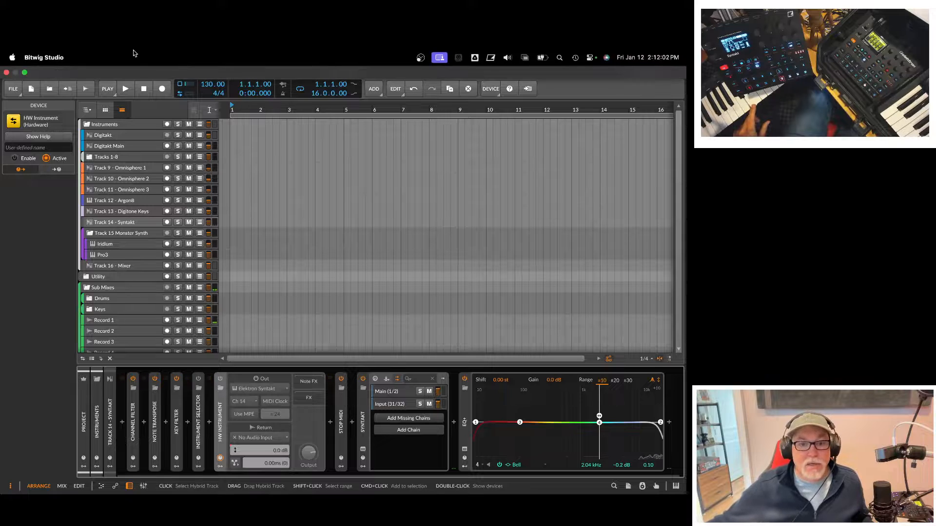
pyautogui.click(221, 379)
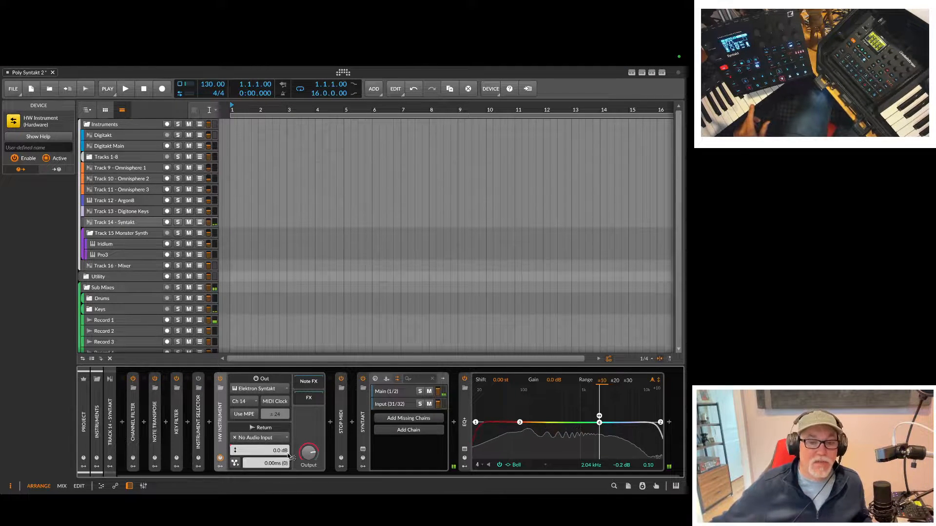
# - Set the HW Instrument's MIDI output to Elektron Syntakt on channel 14
pyautogui.click(259, 389)
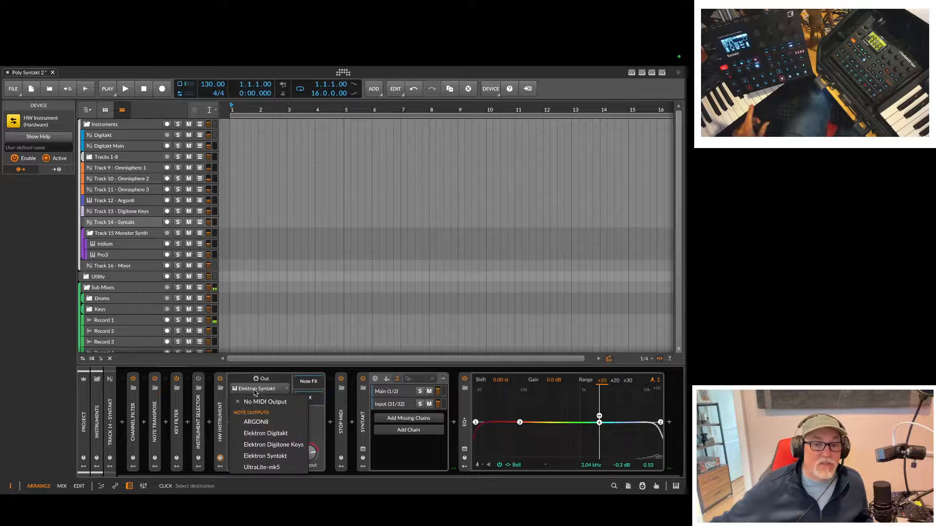
pyautogui.click(274, 456)
pyautogui.click(249, 404)
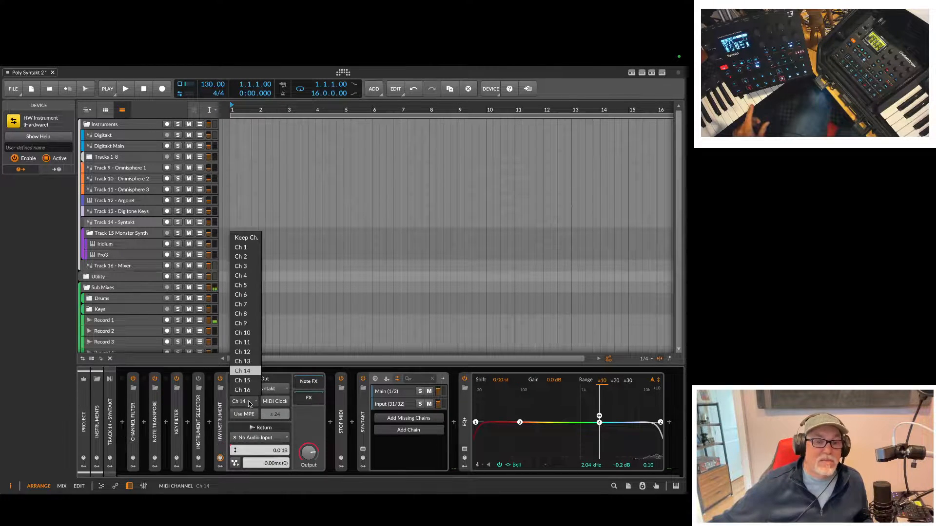
pyautogui.click(244, 372)
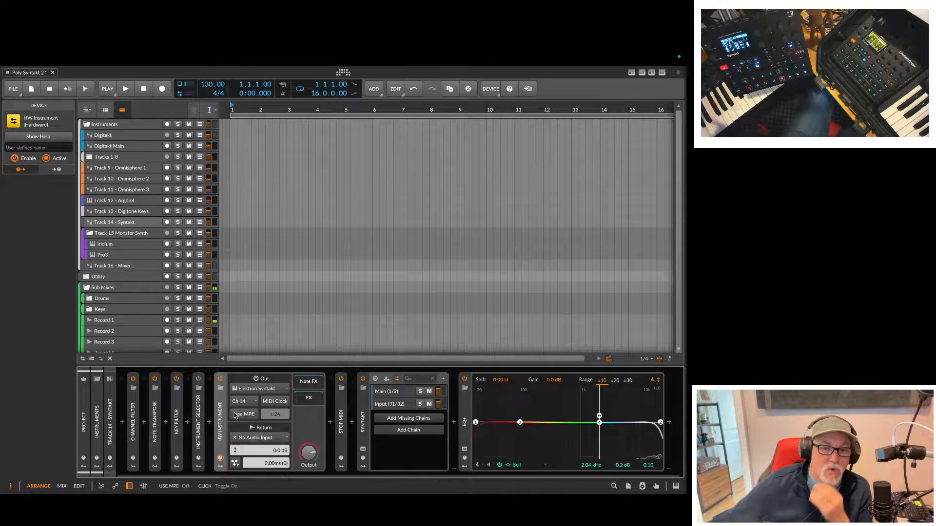
# - Insert an Instrument Selector directly before the HW Instrument and move the HW Instrument into it as a layer
pyautogui.click(211, 427)
pyautogui.write('ins')
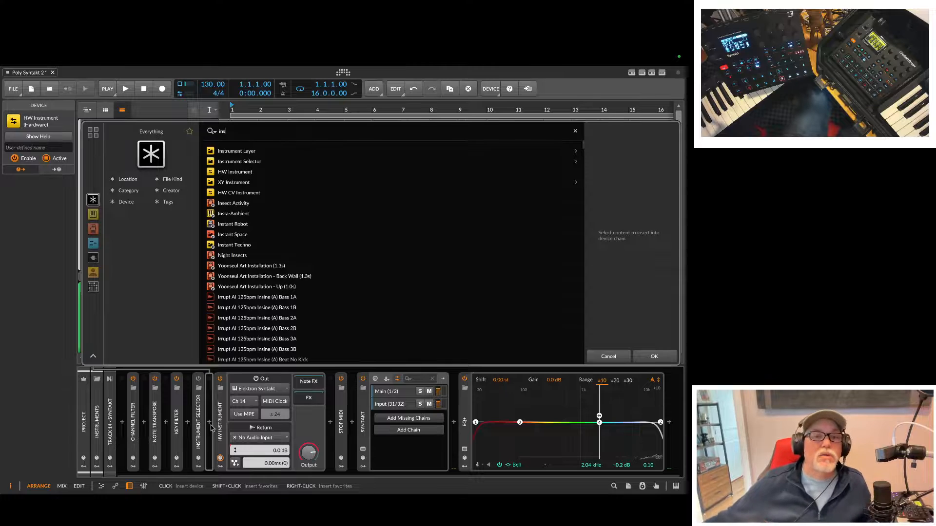
pyautogui.click(261, 164)
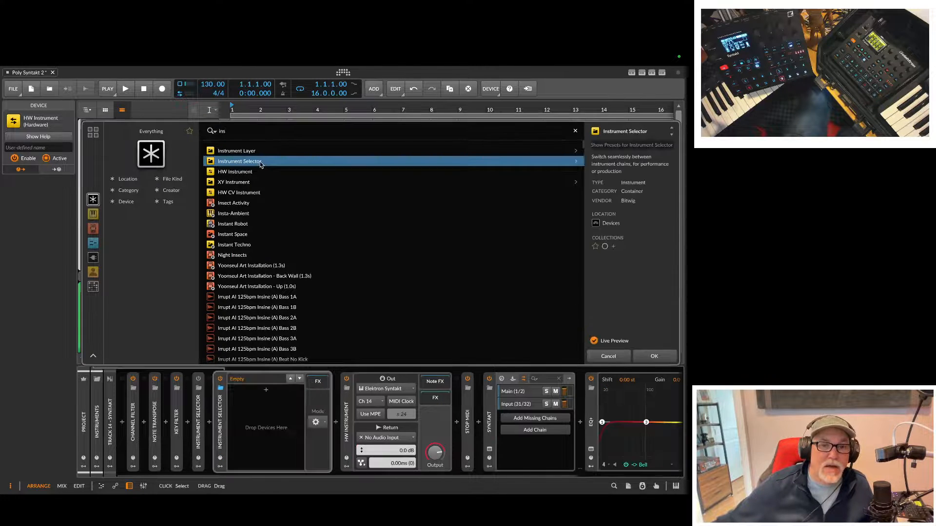
pyautogui.click(651, 358)
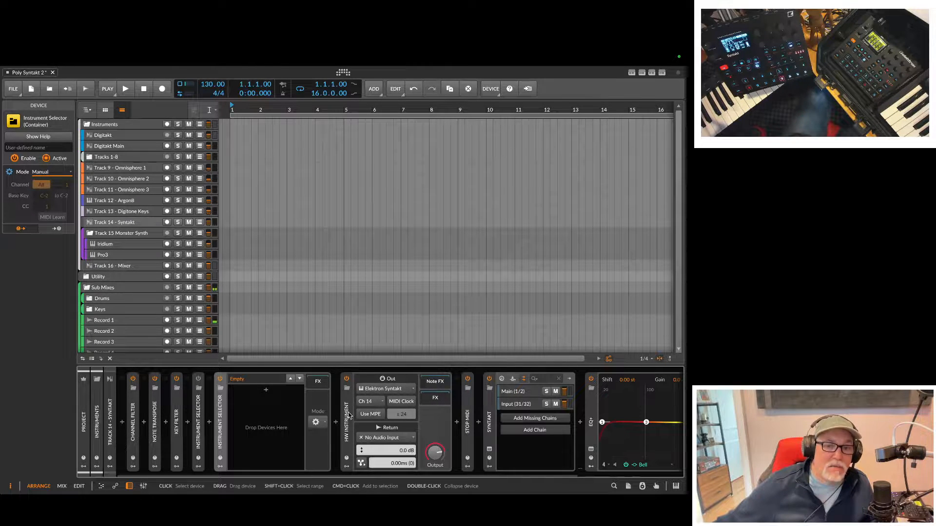
pyautogui.moveTo(348, 415); pyautogui.dragTo(261, 429)
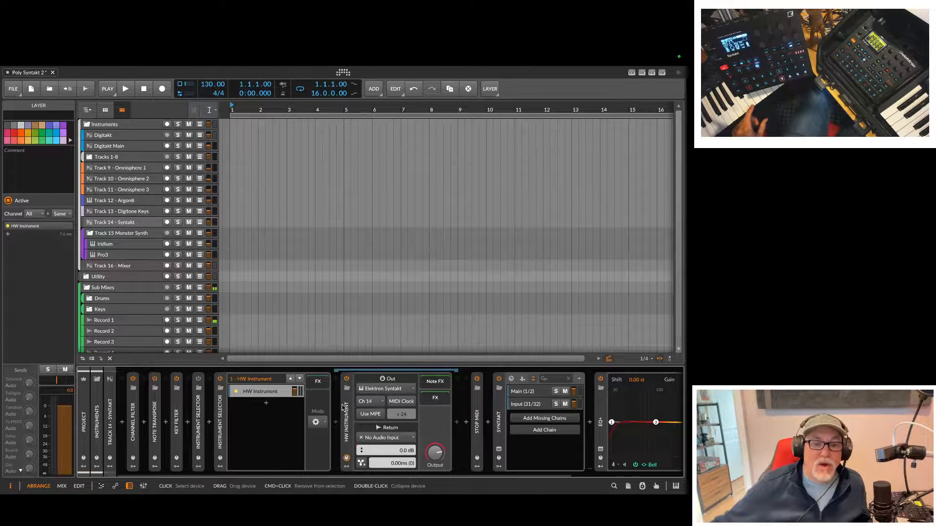
# - Duplicate the HW Instrument layer twice so the Instrument Selector holds three layers
pyautogui.rightClick(248, 393)
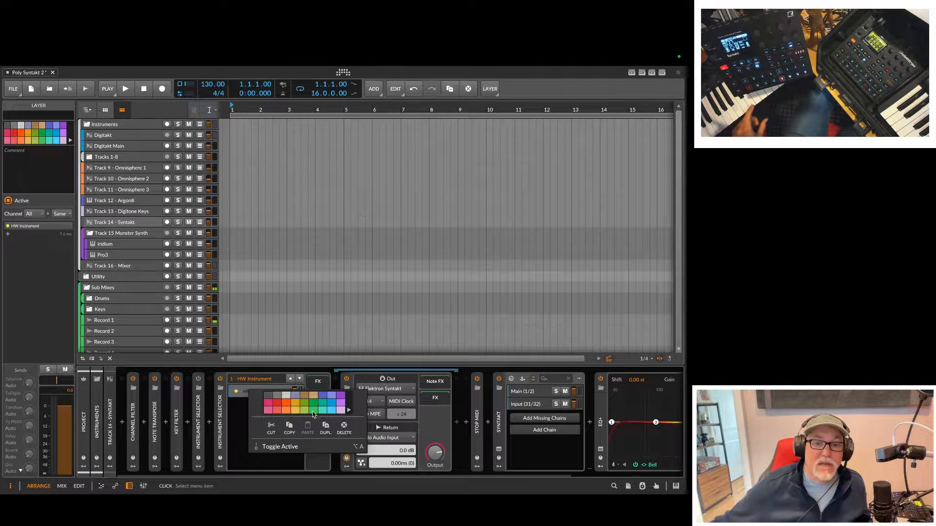
pyautogui.click(325, 428)
pyautogui.rightClick(254, 407)
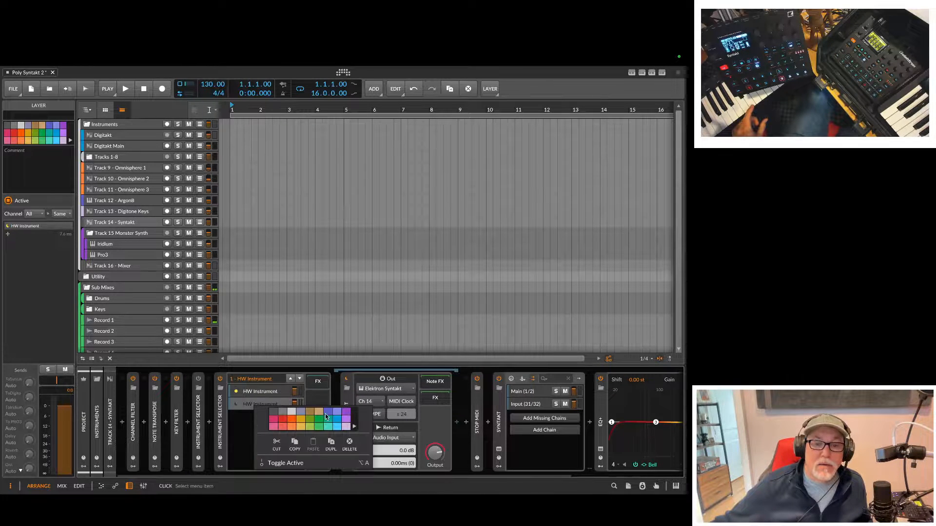
pyautogui.click(336, 444)
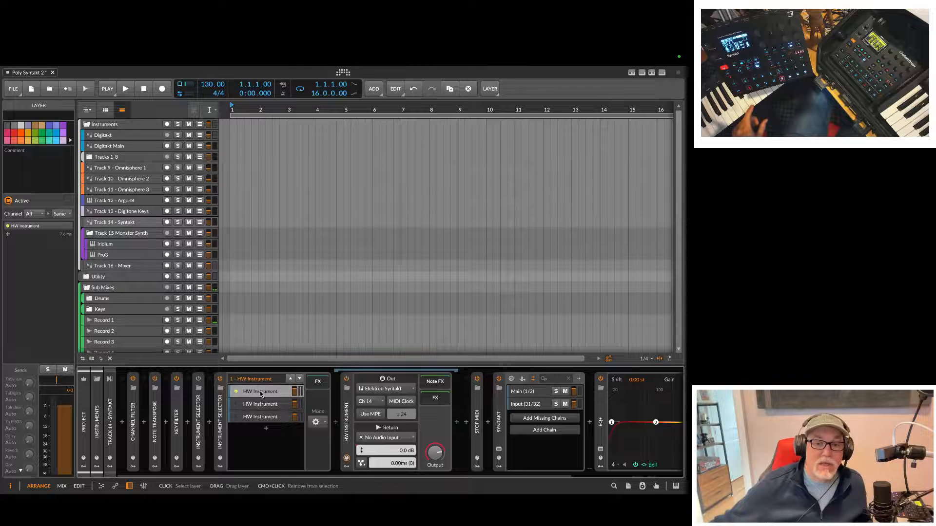
# - Set the MIDI channels of the three HW Instrument layers to Ch 9, Ch 10 and Ch 11 in order
pyautogui.click(368, 402)
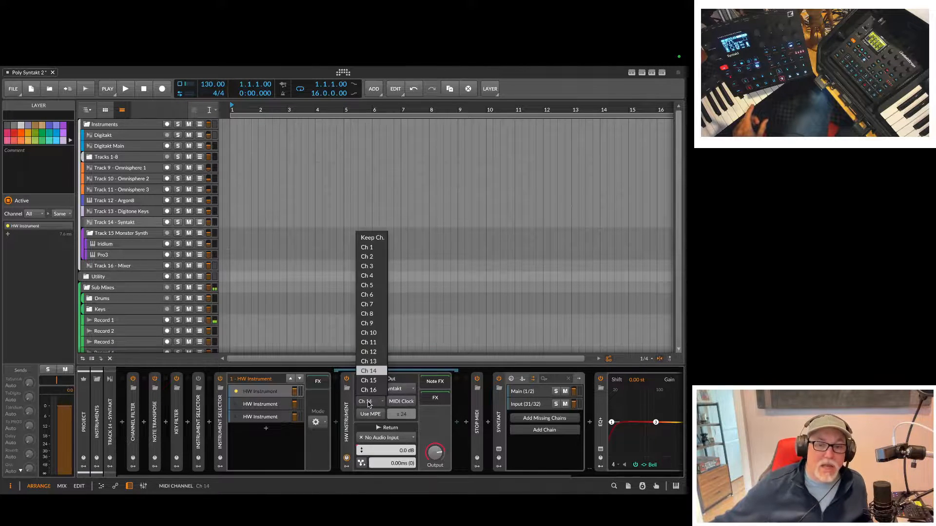
pyautogui.click(370, 325)
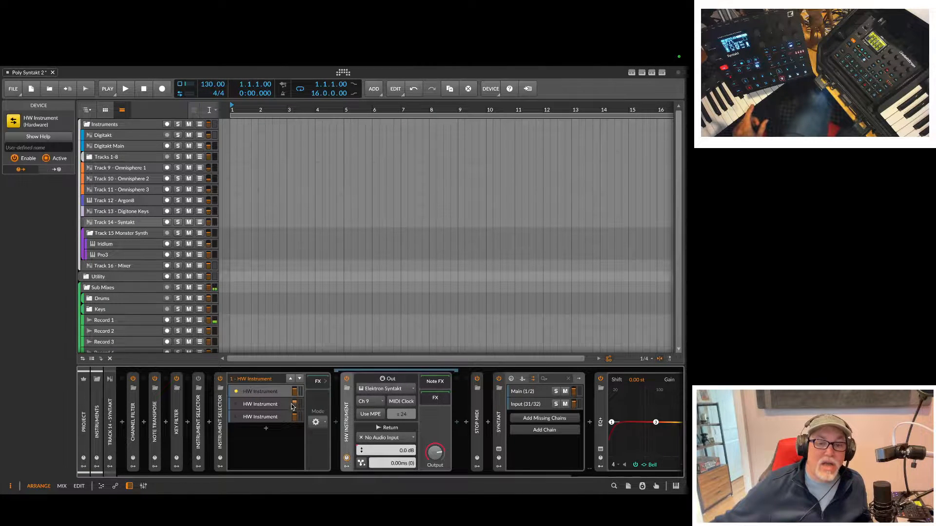
pyautogui.click(284, 405)
pyautogui.click(376, 403)
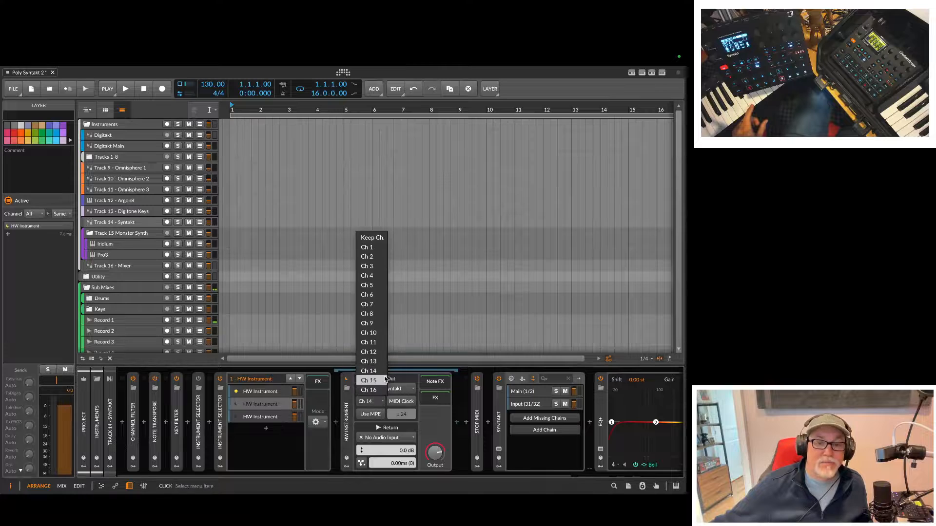
pyautogui.click(378, 334)
pyautogui.click(303, 412)
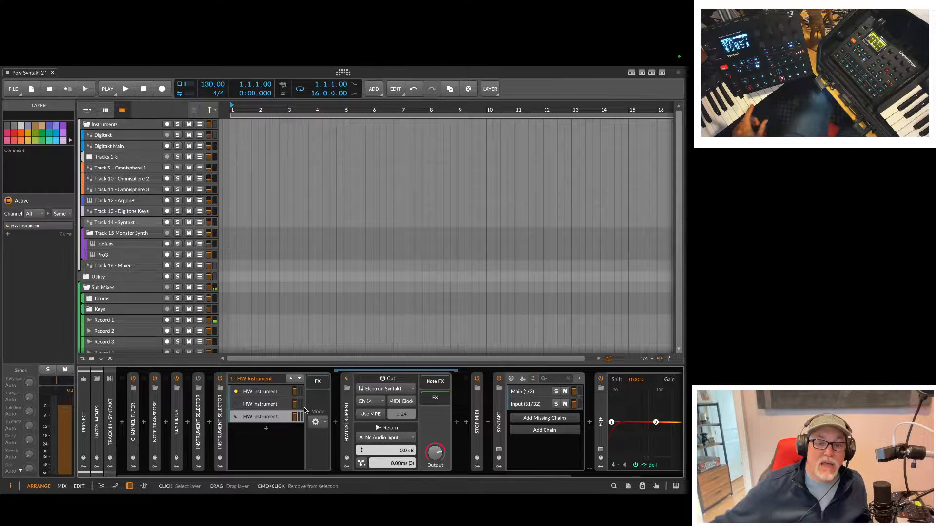
pyautogui.click(369, 401)
pyautogui.click(369, 342)
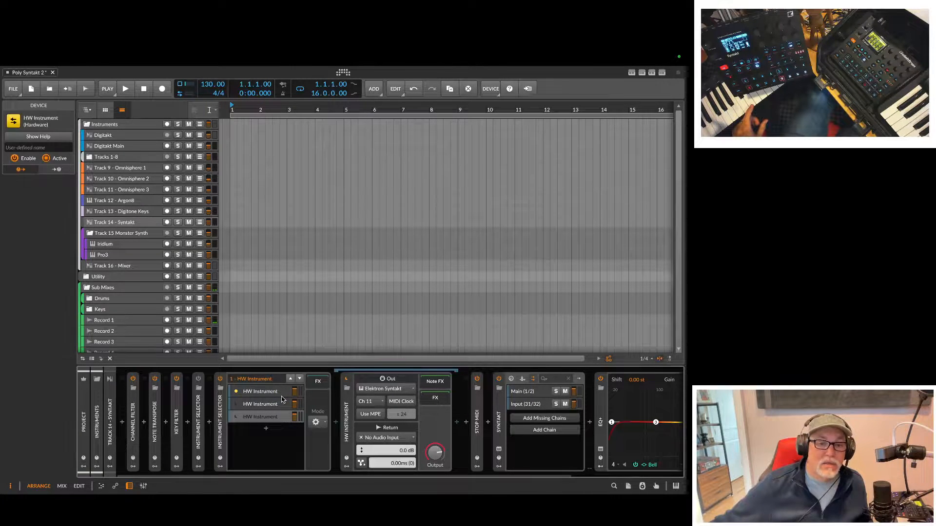
# - Select the first HW Instrument layer and set the Instrument Selector's mode to Round-robin
pyautogui.click(261, 391)
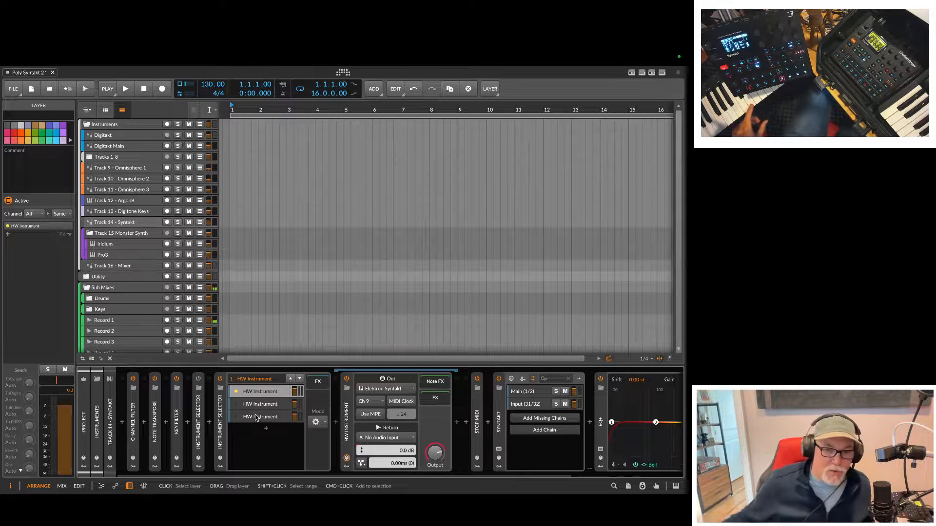
pyautogui.click(316, 422)
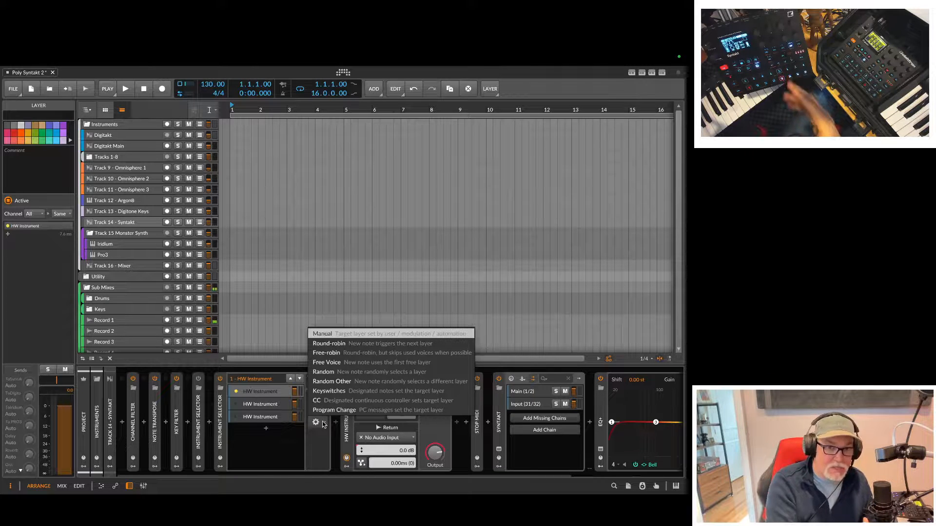
pyautogui.click(342, 345)
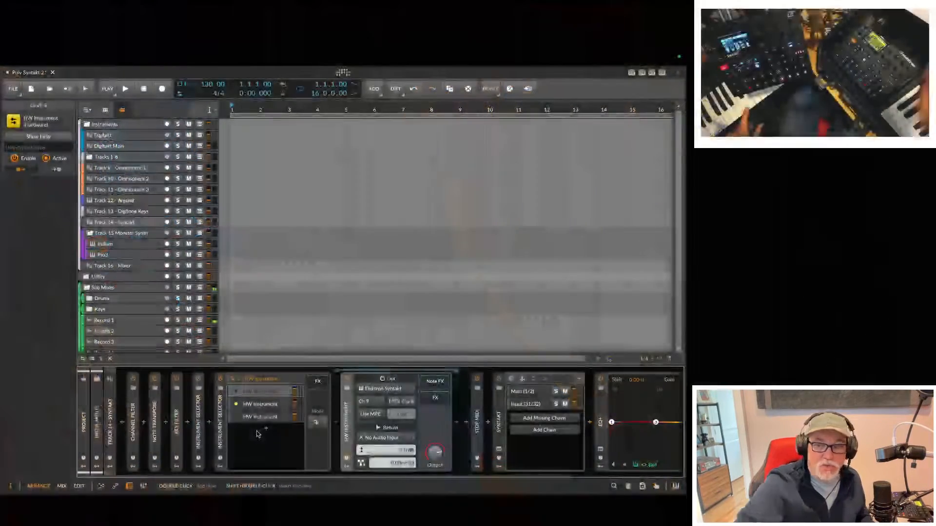
# - Set the Instrument Selector's mode to Free-robin
pyautogui.click(322, 427)
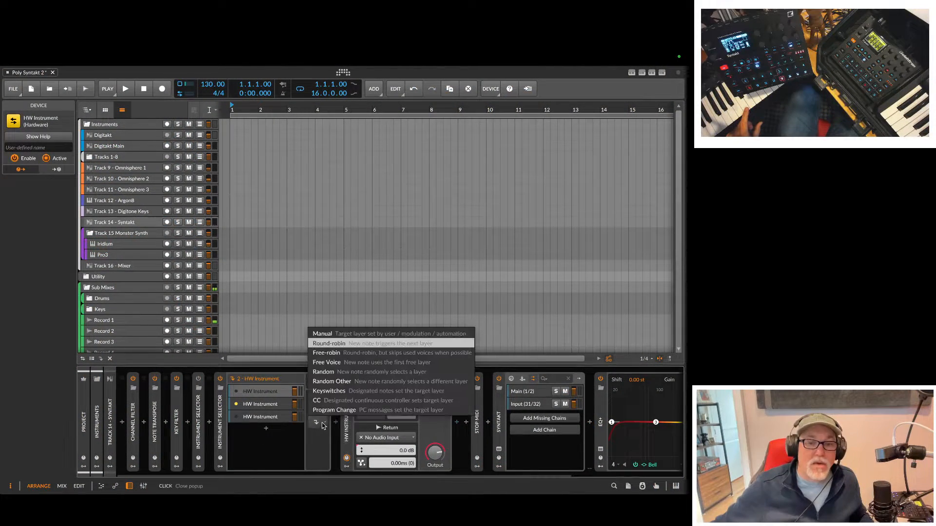
pyautogui.click(346, 354)
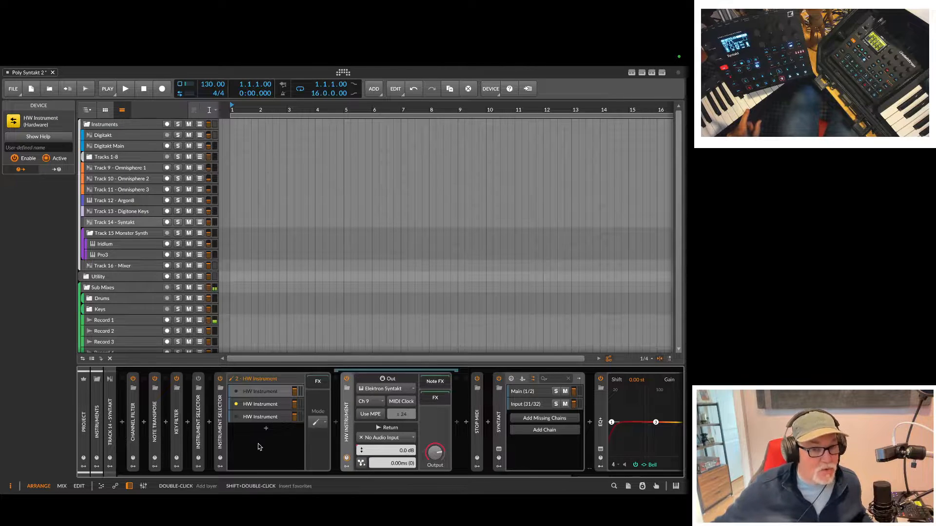